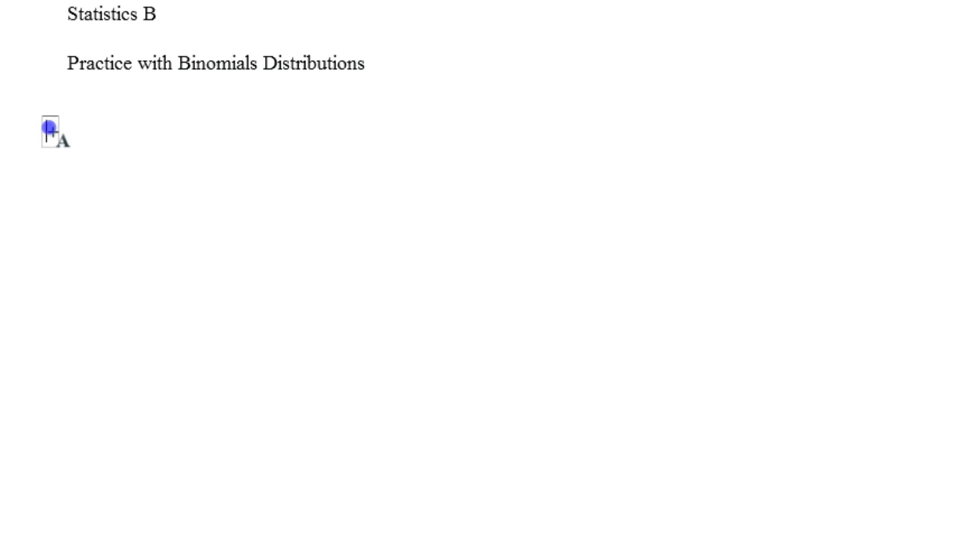
Step: Paste the university problem text, then add 'P(X=20) =' in a new text box below it
right_click(49, 128)
left_click(91, 183)
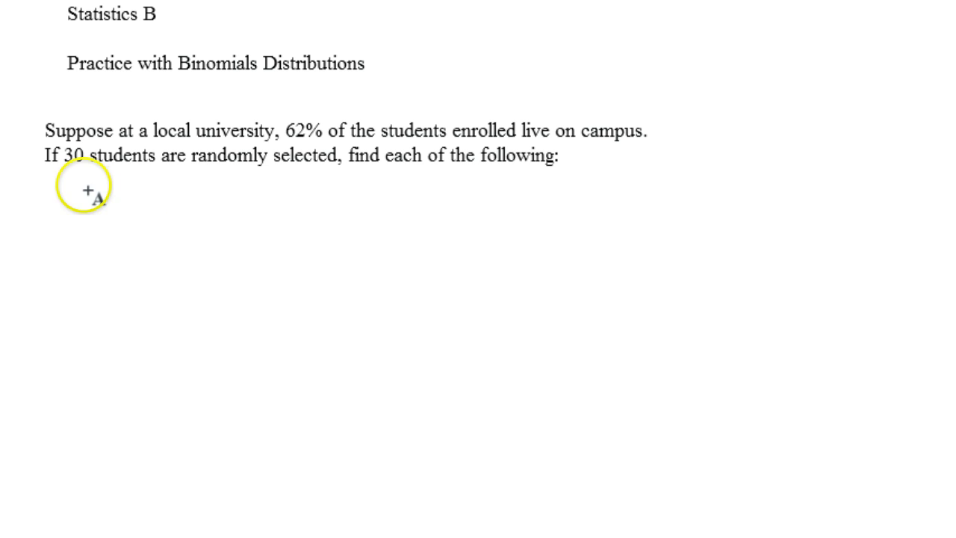
left_click(32, 210)
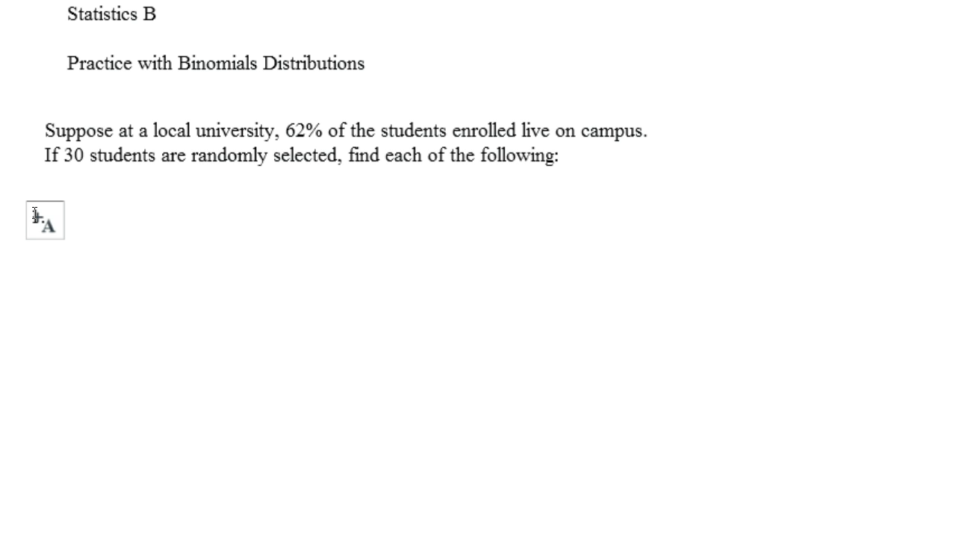
type("P(X=")
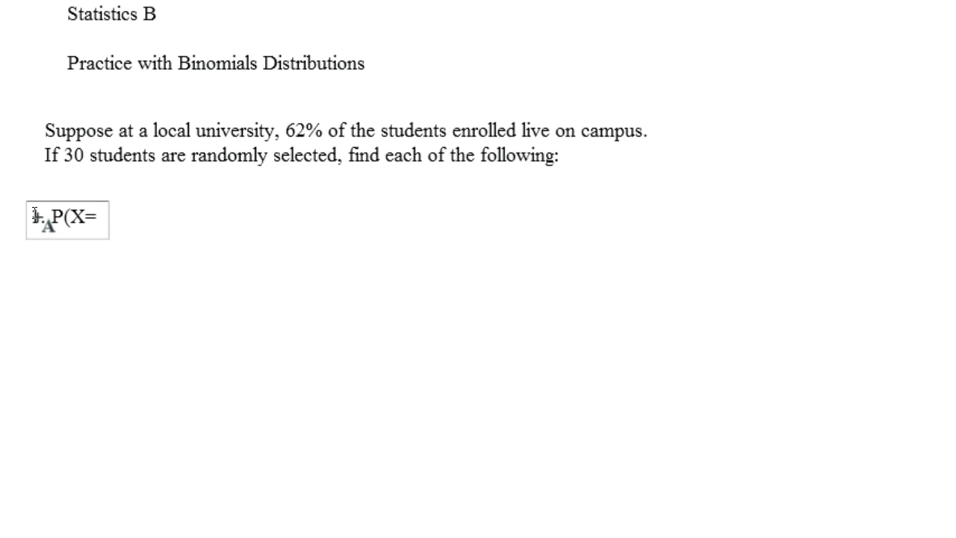
type("20)")
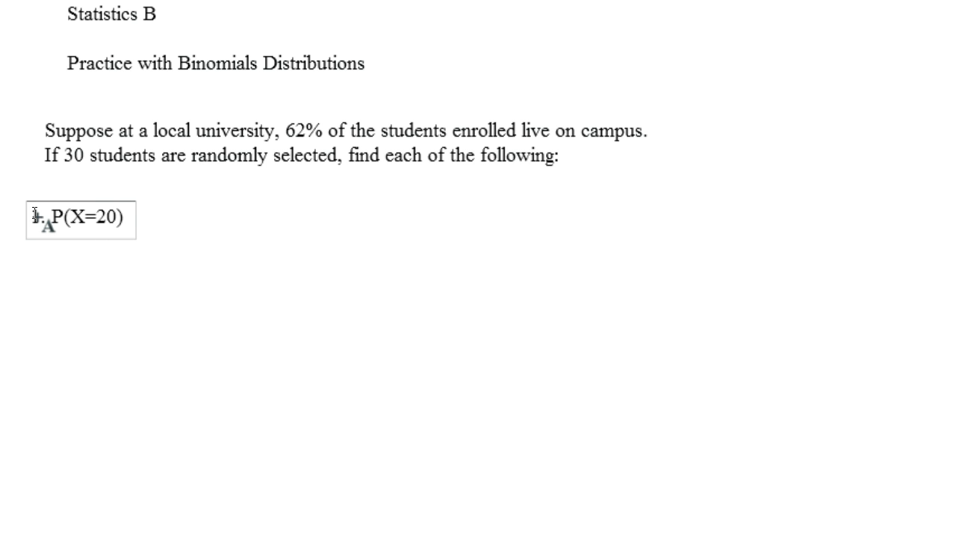
type(" =")
Step: Start a values box below question 1 with 'n= 30' and a new line for the next value
left_click(60, 246)
left_click(65, 254)
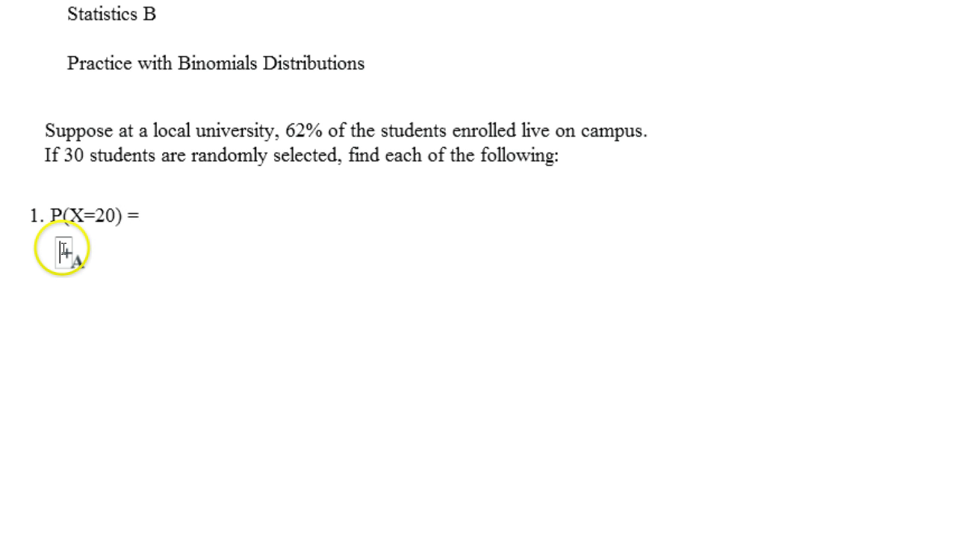
type("n= 30")
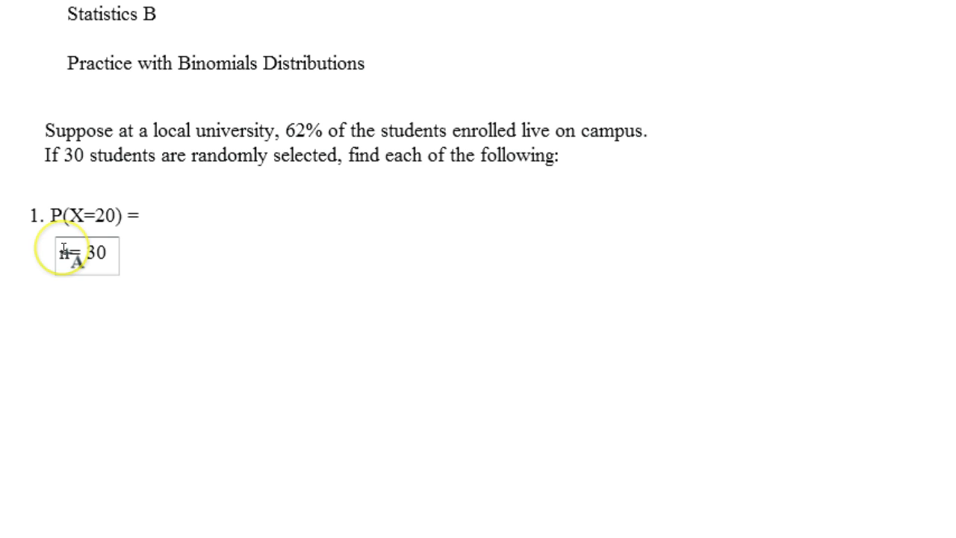
key("Return")
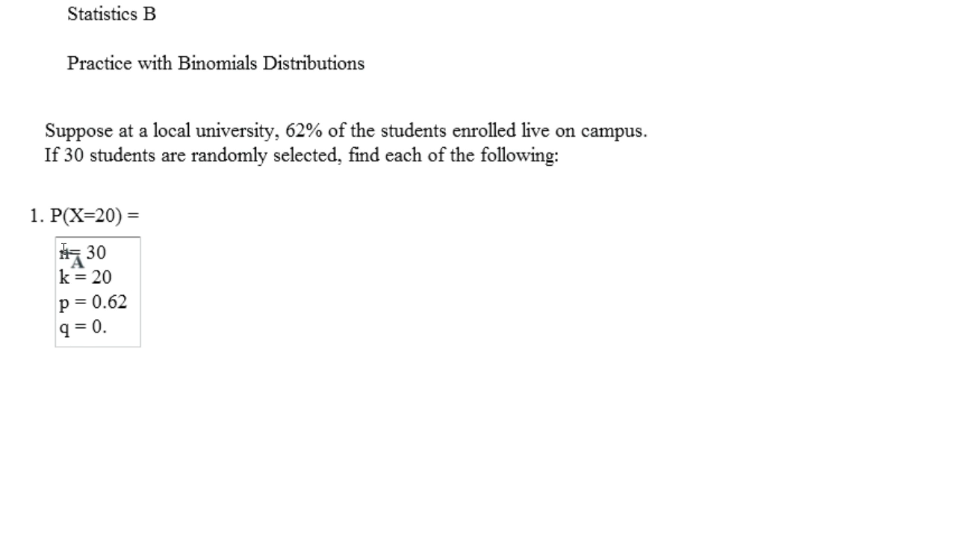
Step: Write 30C20 * (0.62)^20 * (0.38)^10= after P(X=20) =, correcting the mistyped 8 to *
left_click(156, 216)
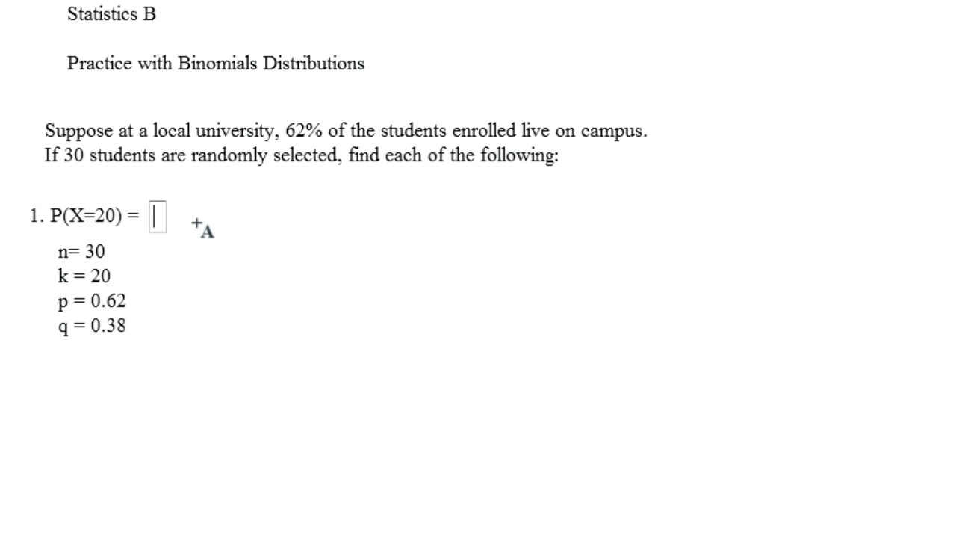
type("30C20")
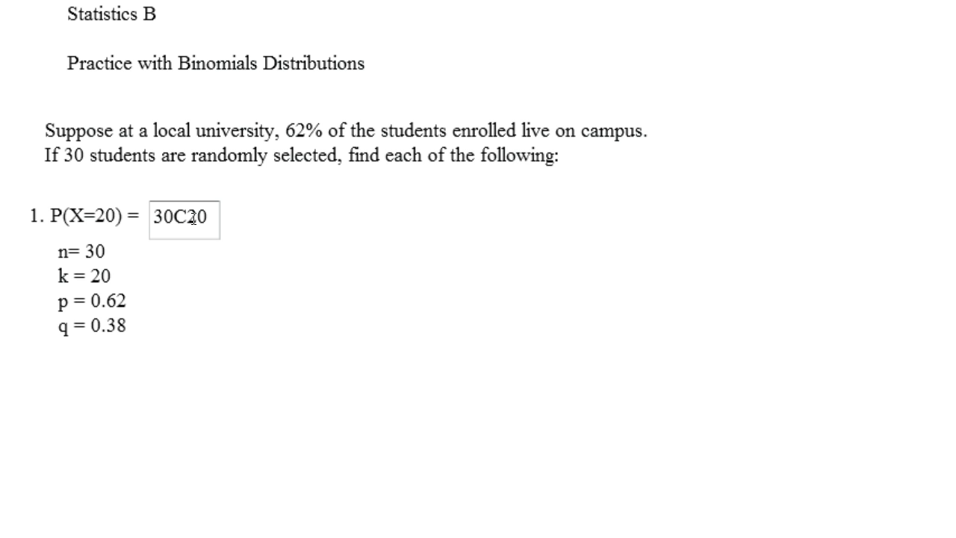
type(" * (0.62)^20 8 (0.38)^10")
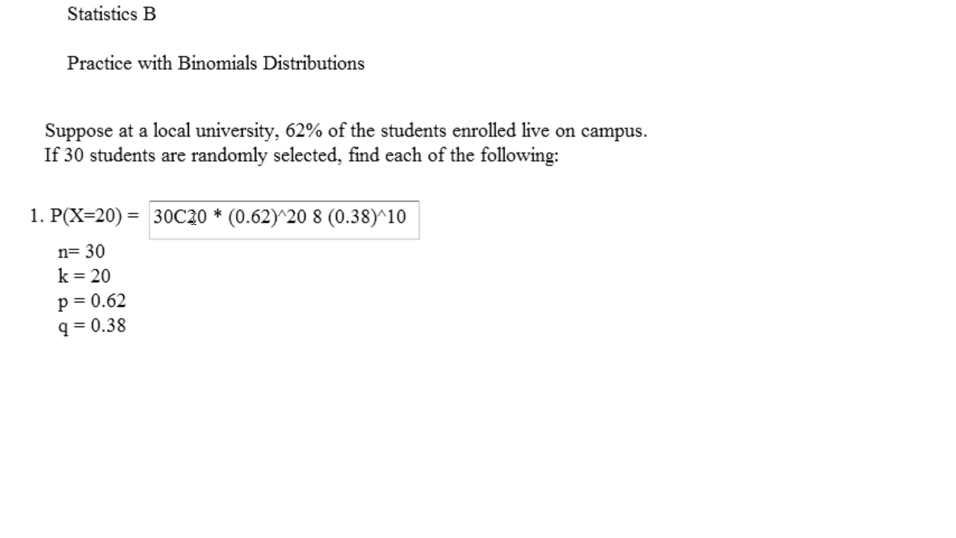
type("=")
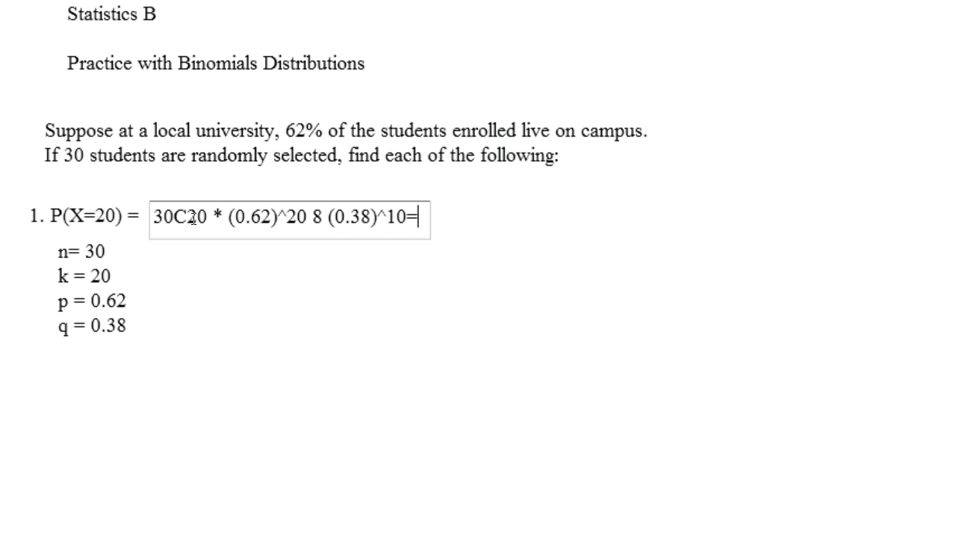
left_click(320, 217)
key("BackSpace")
type("*")
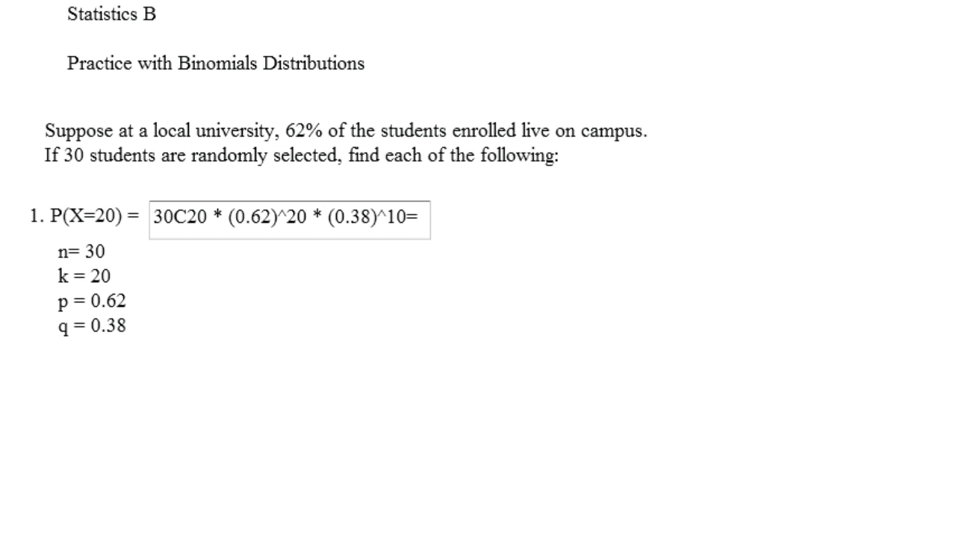
Step: Add question 2, P(X≥20), with the setup '= 1 - P(x≤20)' beside it
type("2. P(X≥20)")
left_click(75, 389)
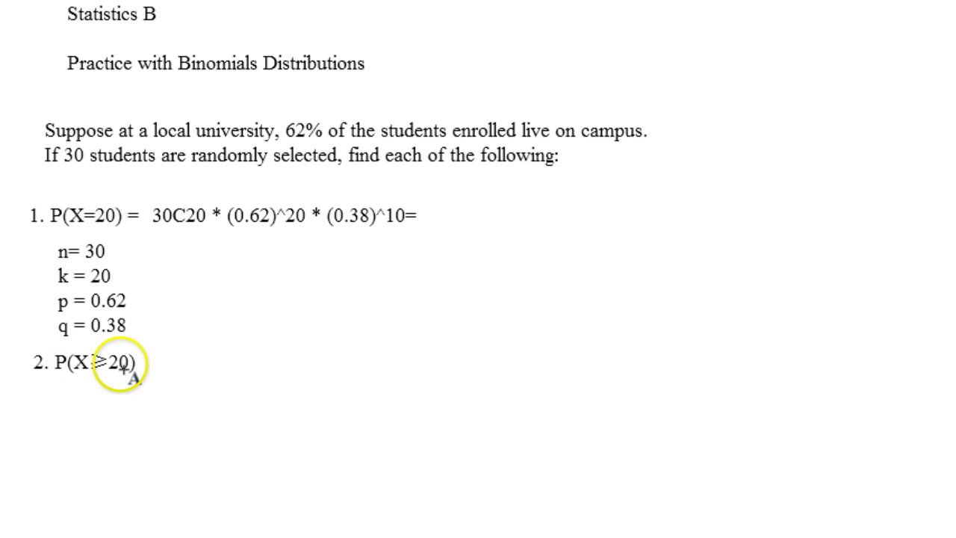
left_click(152, 366)
type("=")
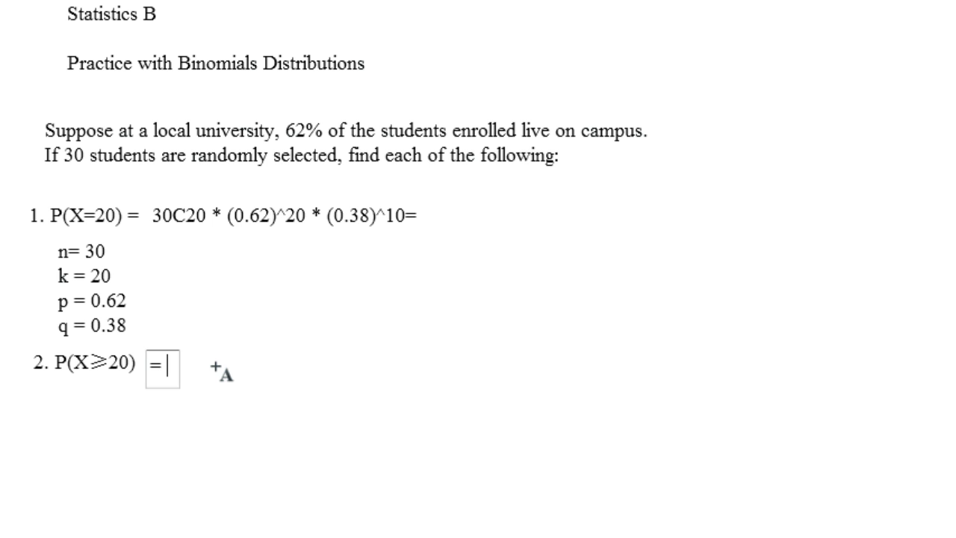
type(" 1 -")
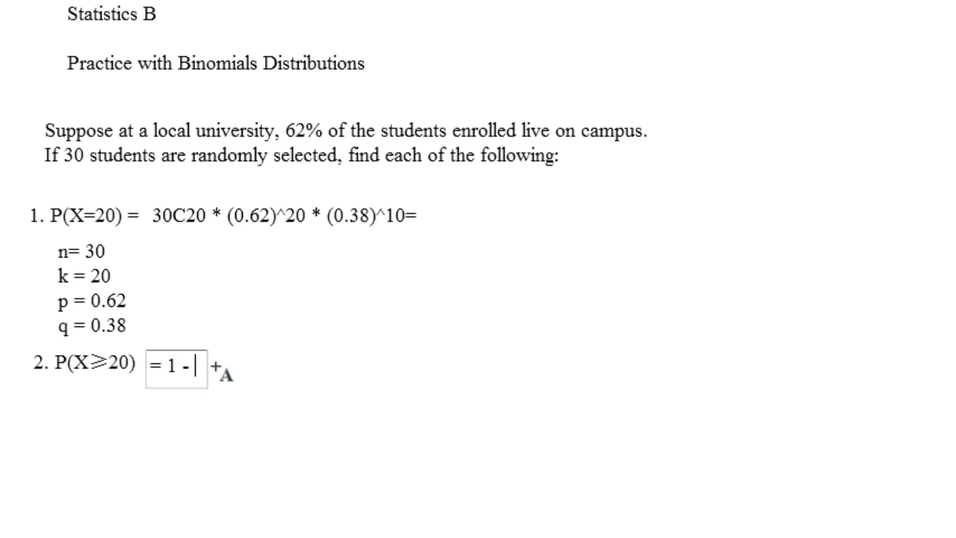
type(" P(x≤")
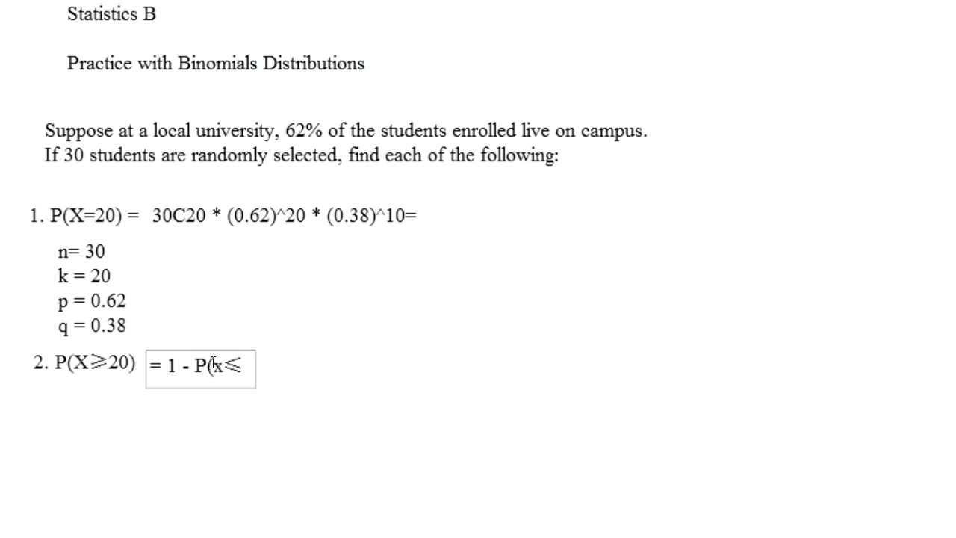
type("10")
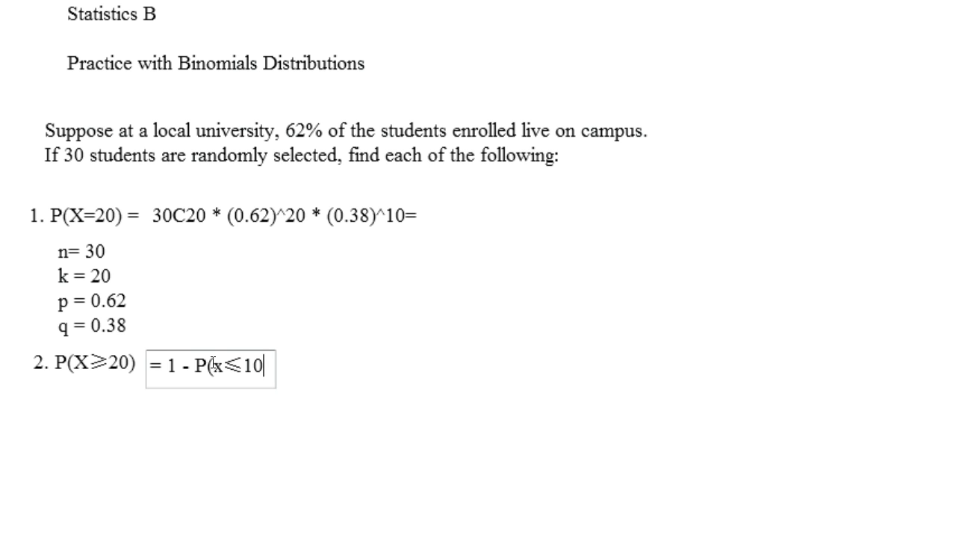
key("BackSpace")
key("BackSpace")
type("20)")
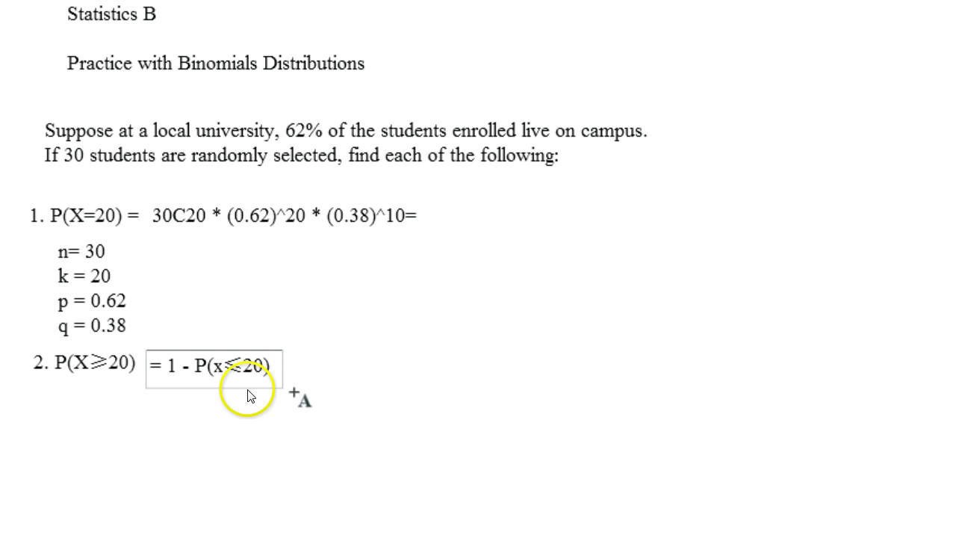
left_click(202, 408)
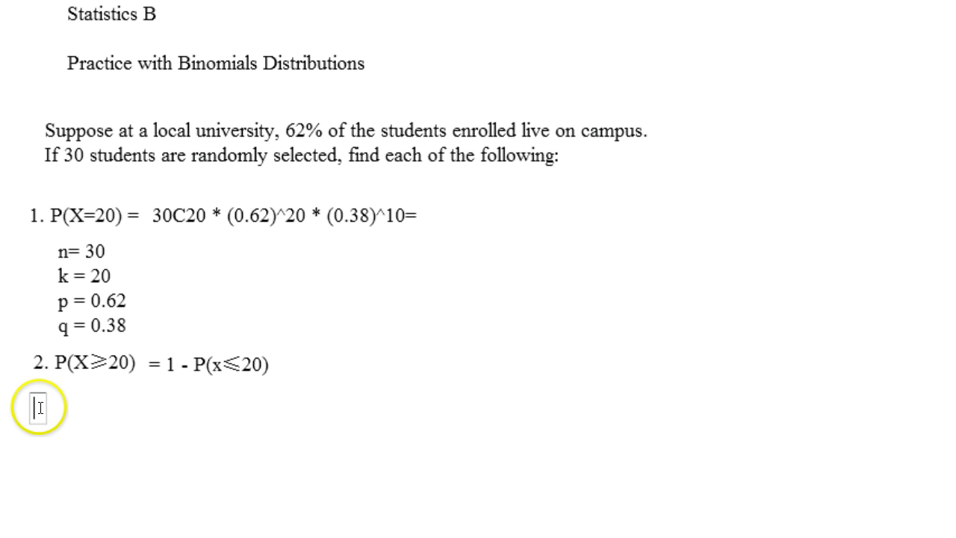
Step: Write '3. P(X < 20) = P(X ≤ 19)' below question 2
type("3. ")
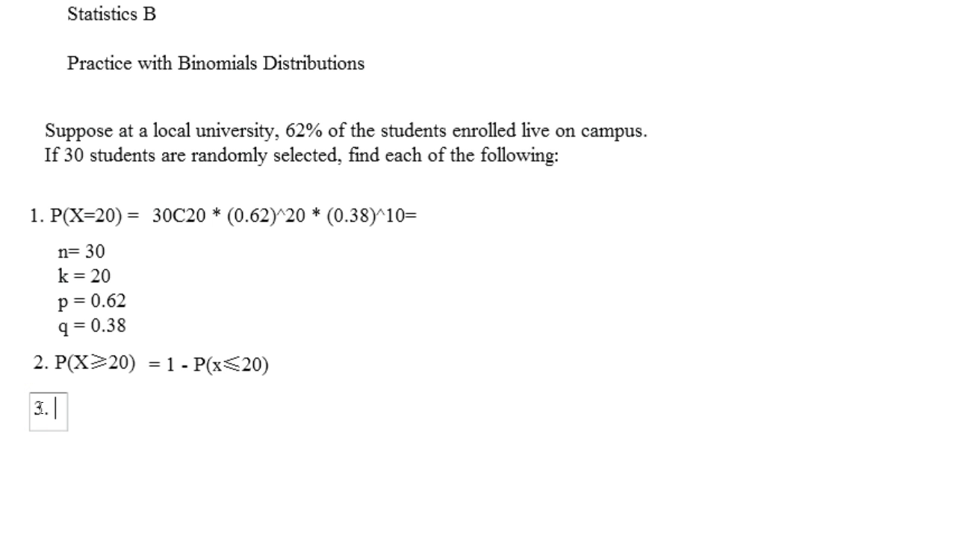
type("P(X")
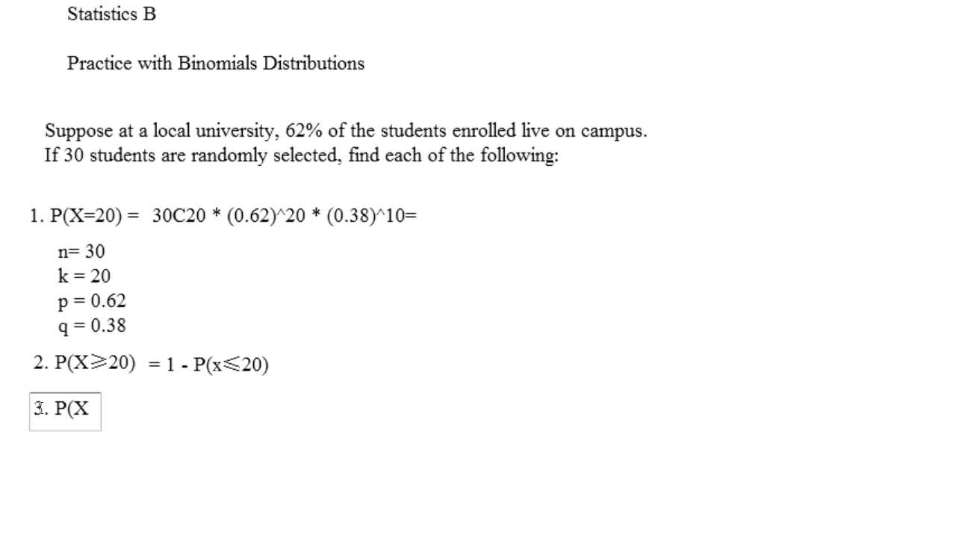
type(" < 20)")
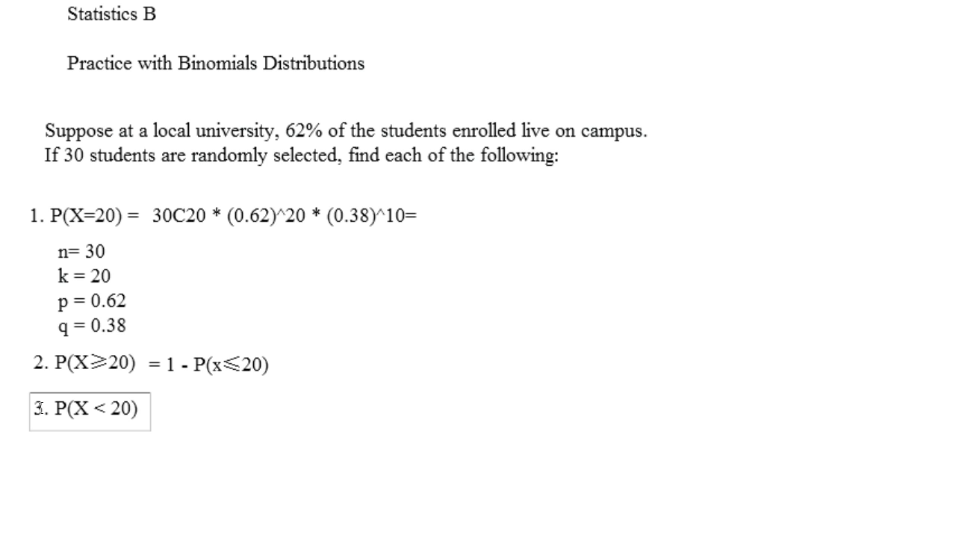
type(" = P(")
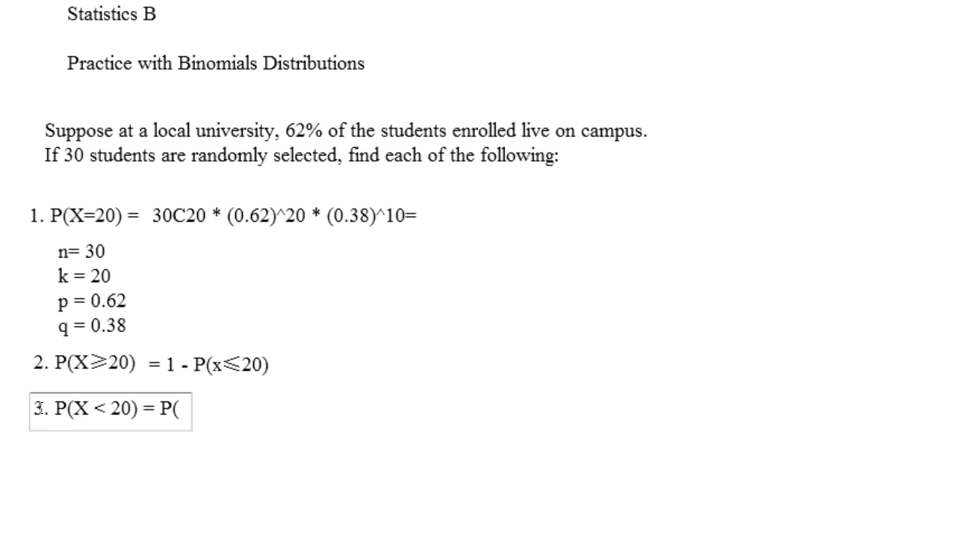
type("X ≤")
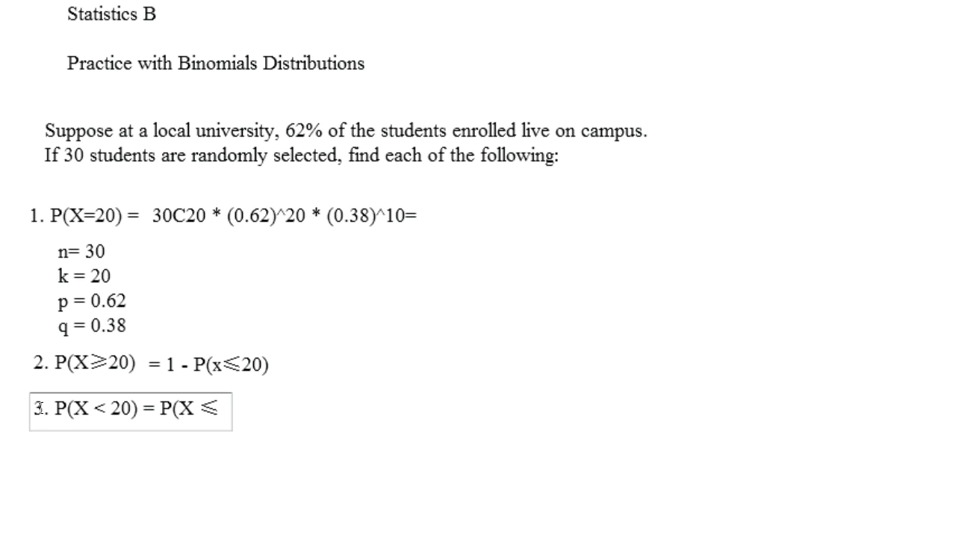
type("19)")
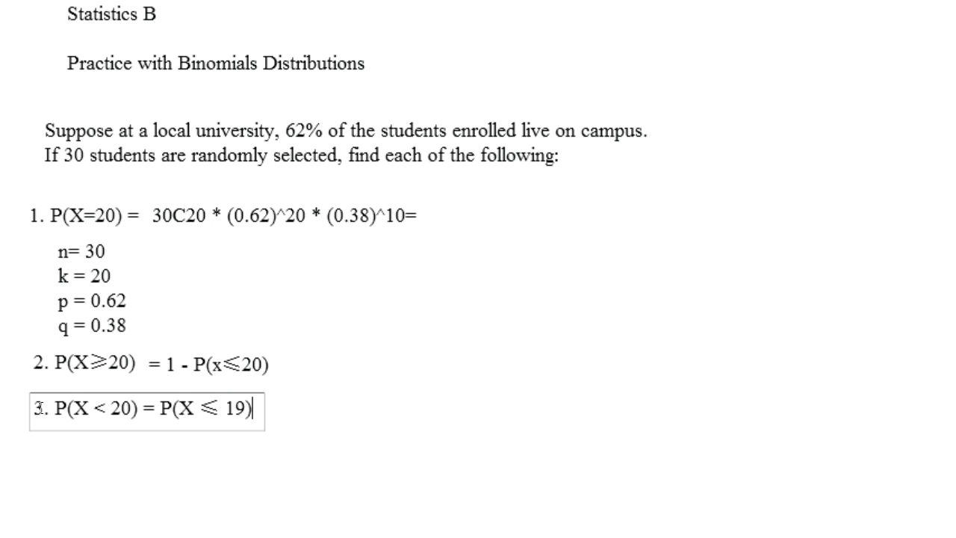
left_click(360, 375)
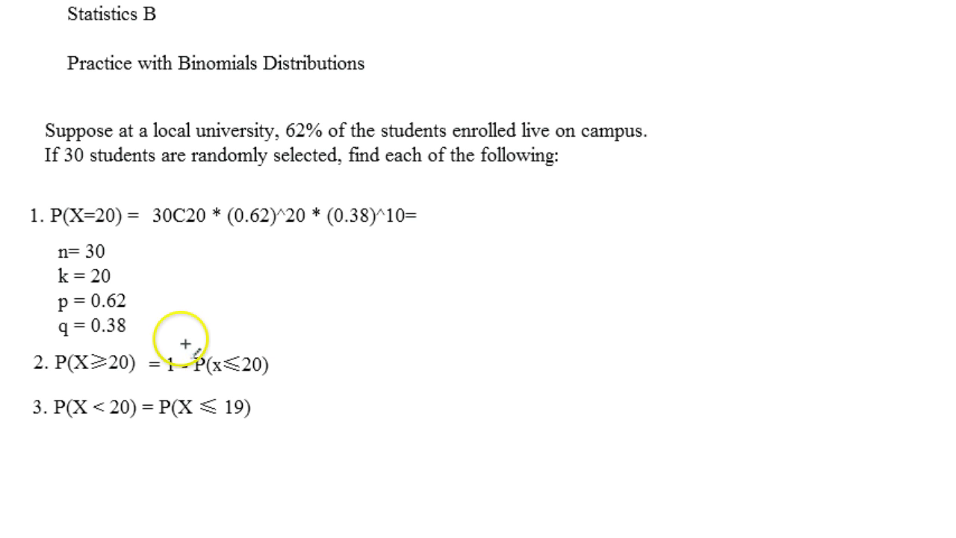
Step: Draw an ink line over 1 - P(x≤20) and underline the question 1 formula
left_click_drag(171, 349, 267, 349)
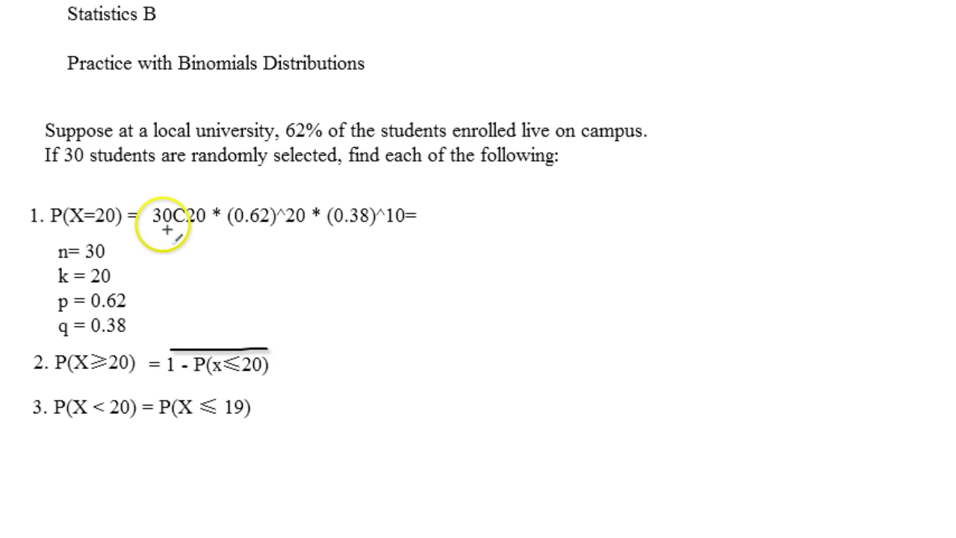
mouse_move(158, 228)
left_mouse_down()
mouse_move(194, 245)
mouse_move(366, 244)
mouse_move(404, 224)
left_mouse_up()
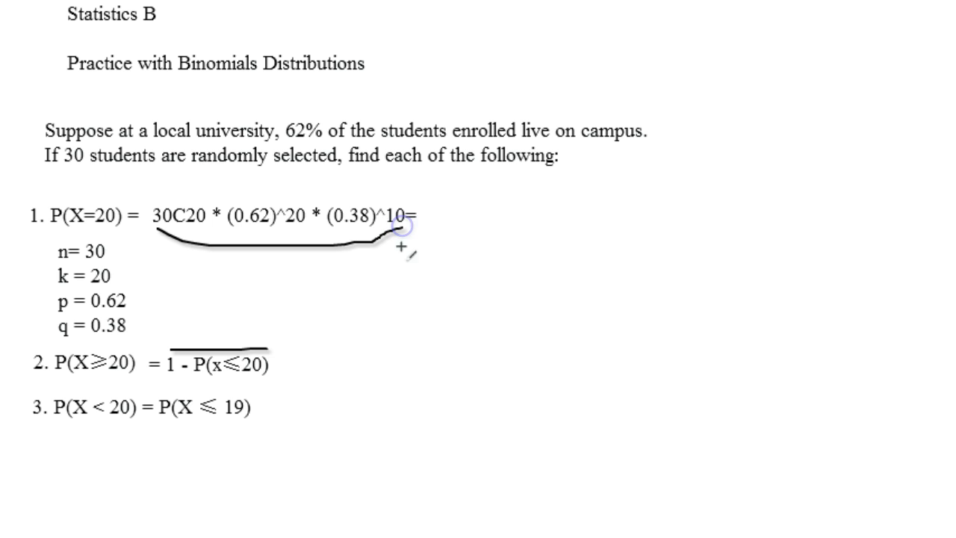